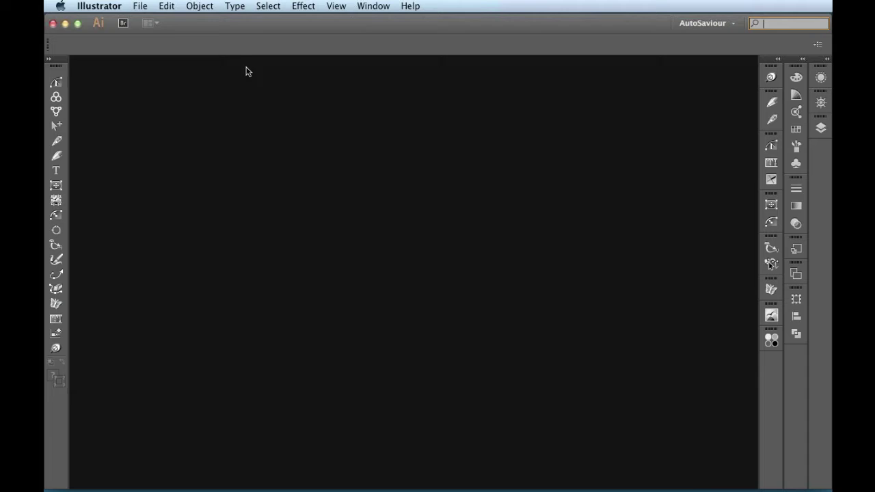
Create a new Illustrator document at the default 1070 × 590 px size.
left_click(134, 7)
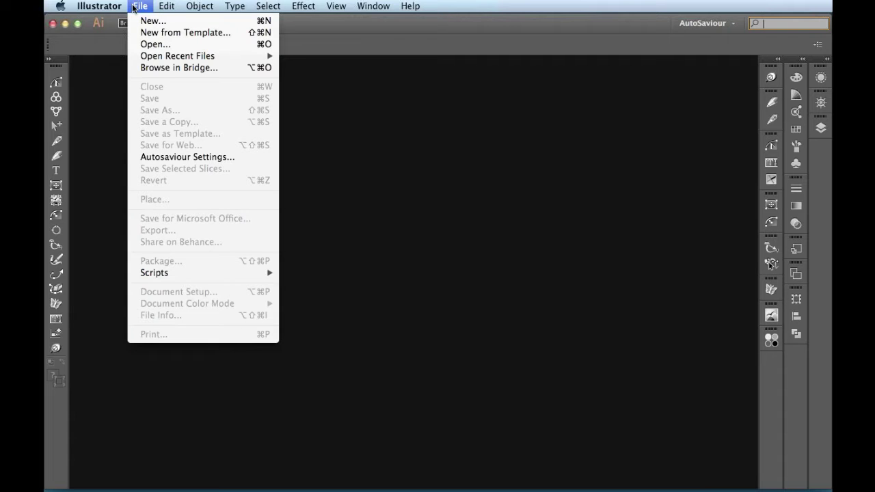
left_click(186, 24)
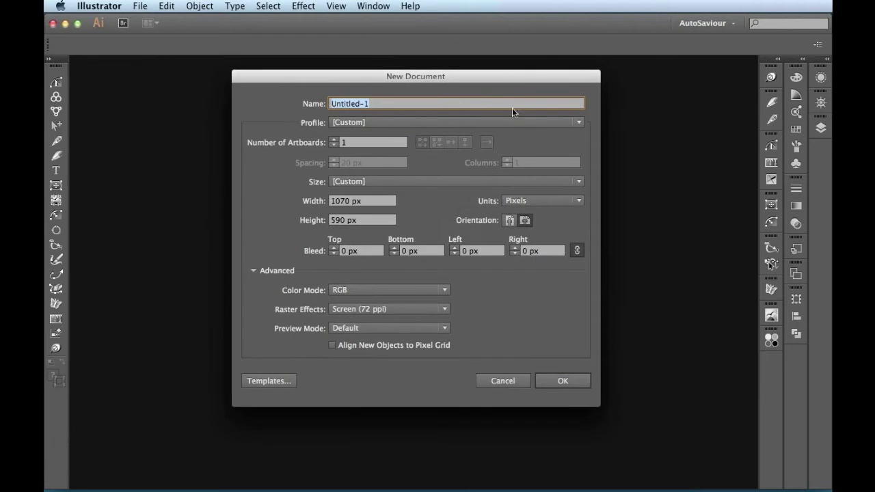
left_click(563, 383)
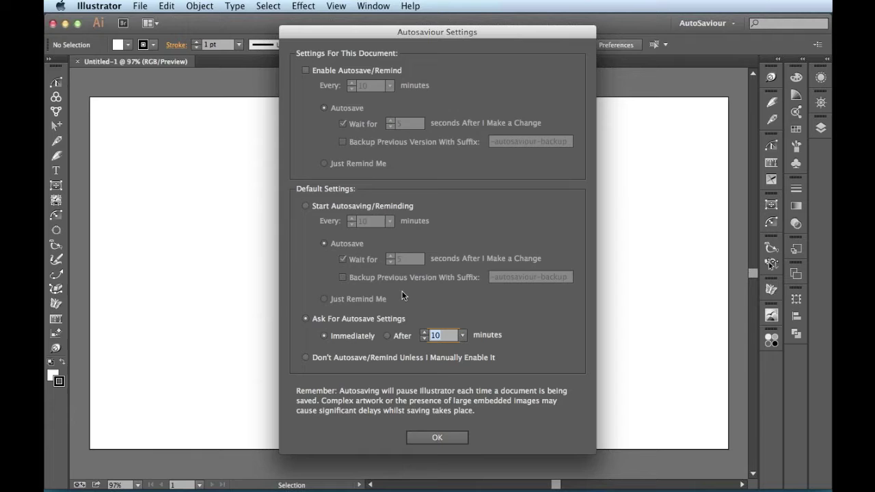
Enable Autosave/Remind for this document and set its interval, trying 120 and 200, ending at 180 minutes.
left_click_drag(455, 33, 431, 26)
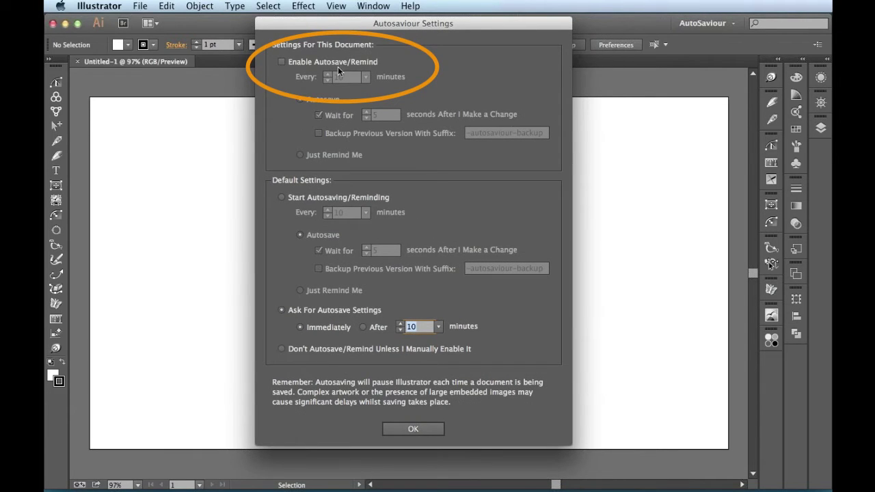
left_click(283, 63)
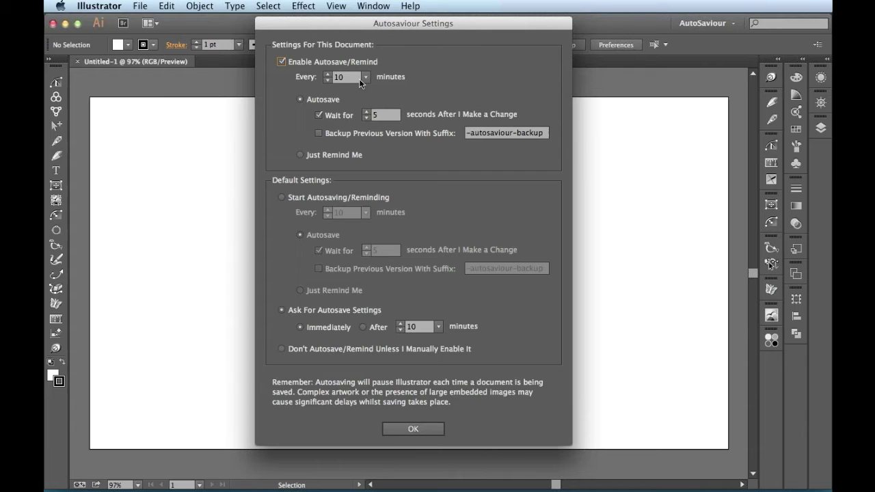
left_click(328, 74)
left_click(328, 73)
left_click(367, 77)
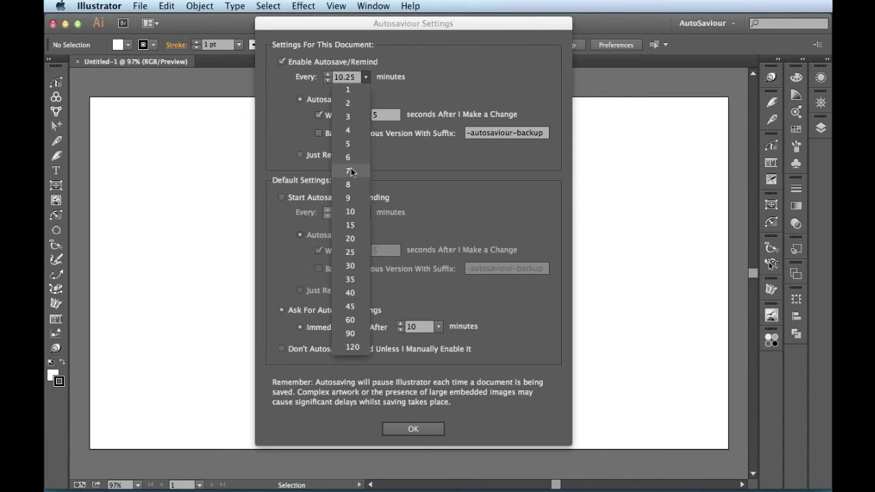
left_click(351, 348)
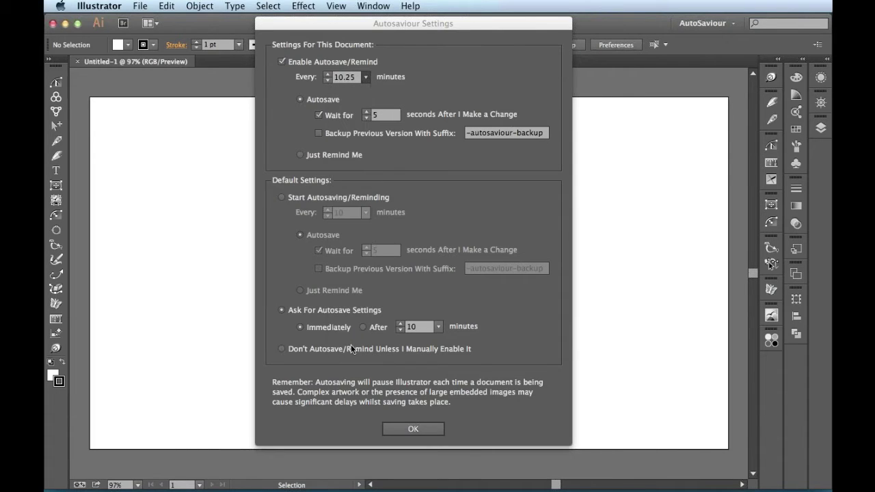
double_click(347, 77)
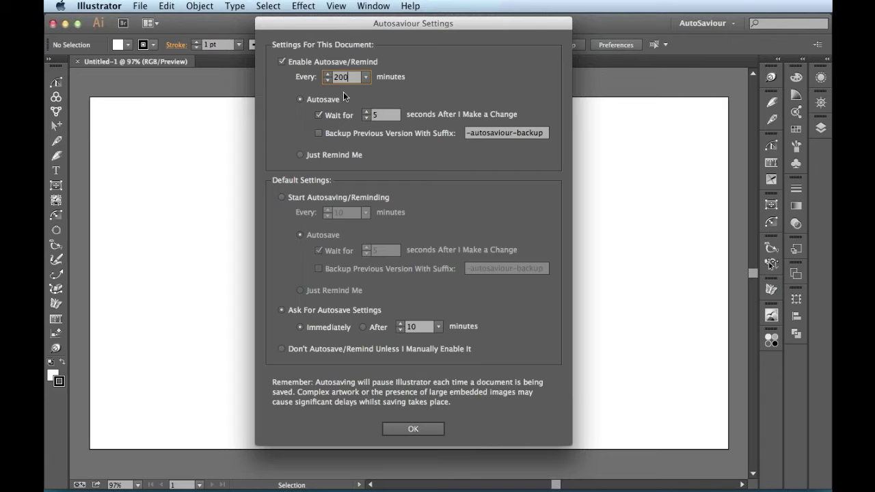
type("200")
key("Tab")
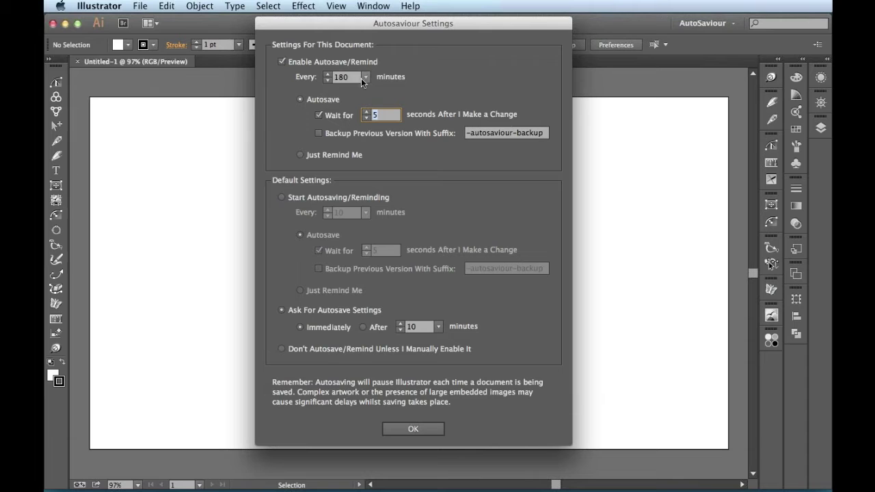
Pick 10 minutes from the Every dropdown for this document's interval.
left_click(365, 78)
left_click(350, 211)
mouse_move(369, 131)
left_click(319, 133)
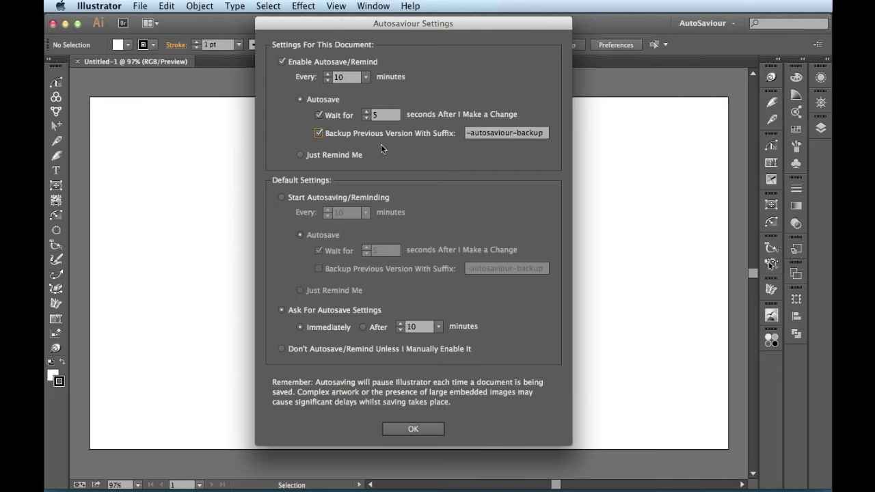
double_click(487, 133)
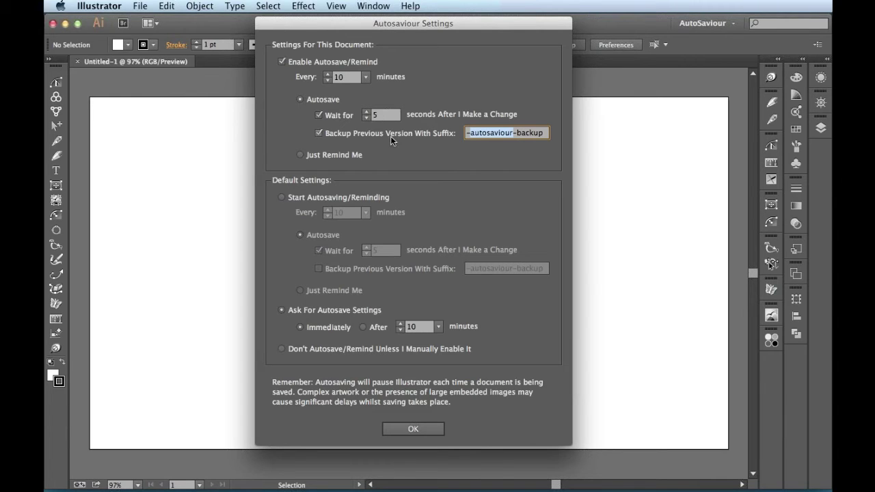
mouse_move(391, 139)
left_click(321, 134)
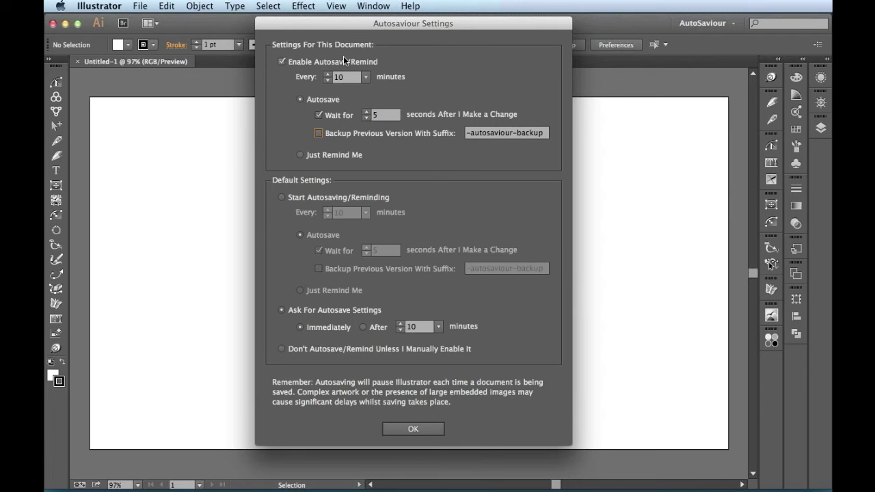
Select Just Remind Me under Settings For This Document.
left_click(299, 155)
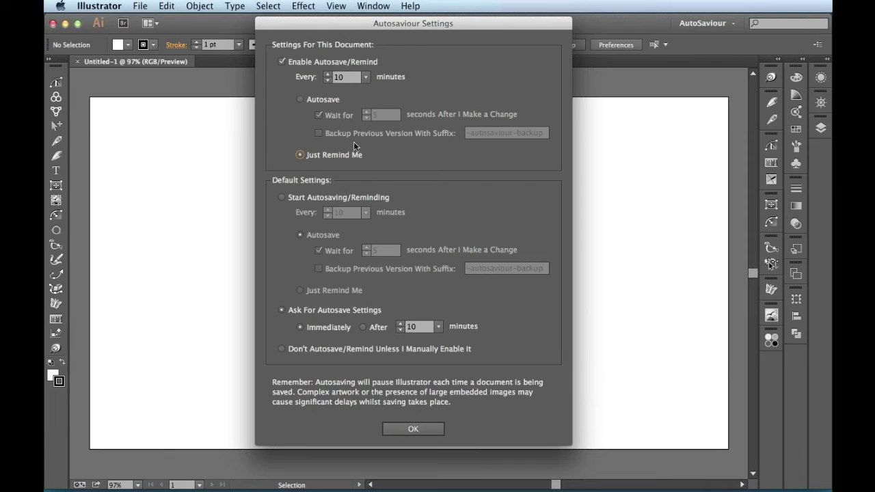
mouse_move(328, 157)
left_click(363, 327)
left_click(437, 329)
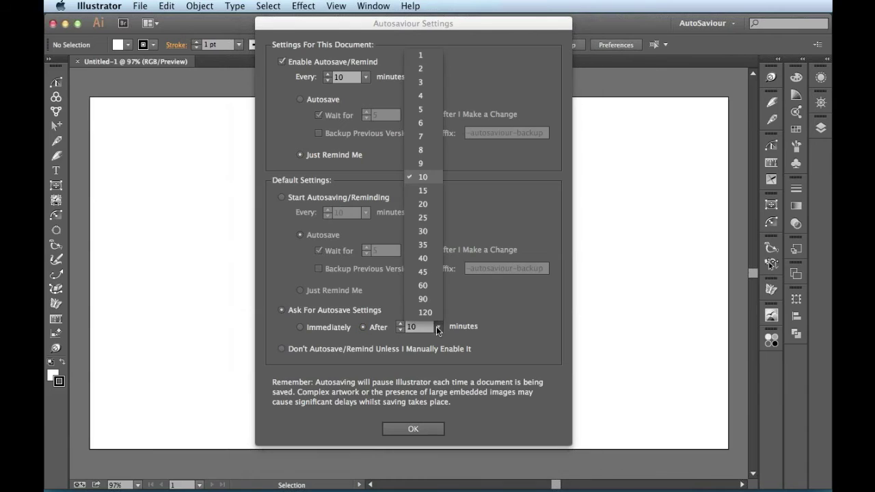
left_click(460, 315)
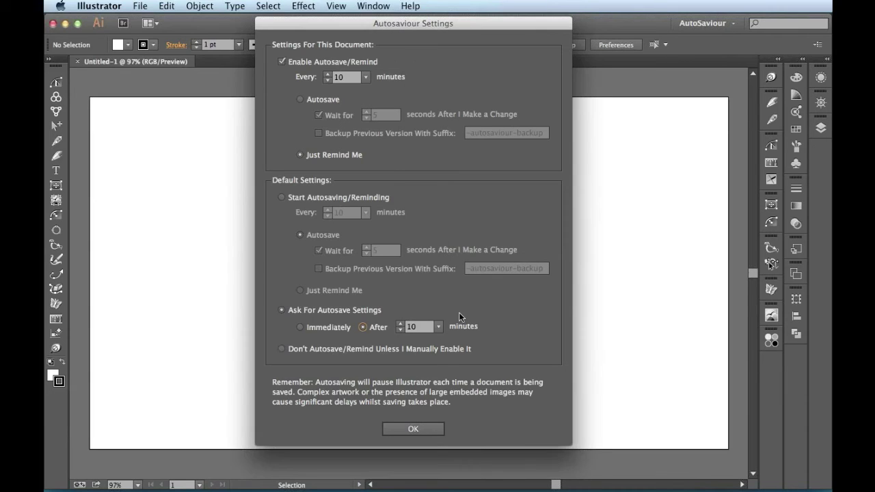
left_click(301, 327)
Try the default Start Autosaving, remind and wait options, then settle on Don't Autosave/Remind Unless I Manually Enable It.
left_click(282, 349)
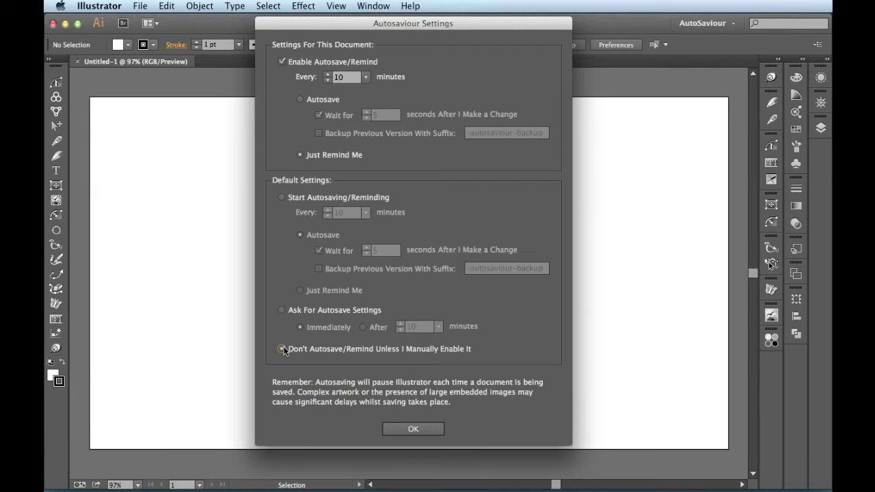
left_click(281, 198)
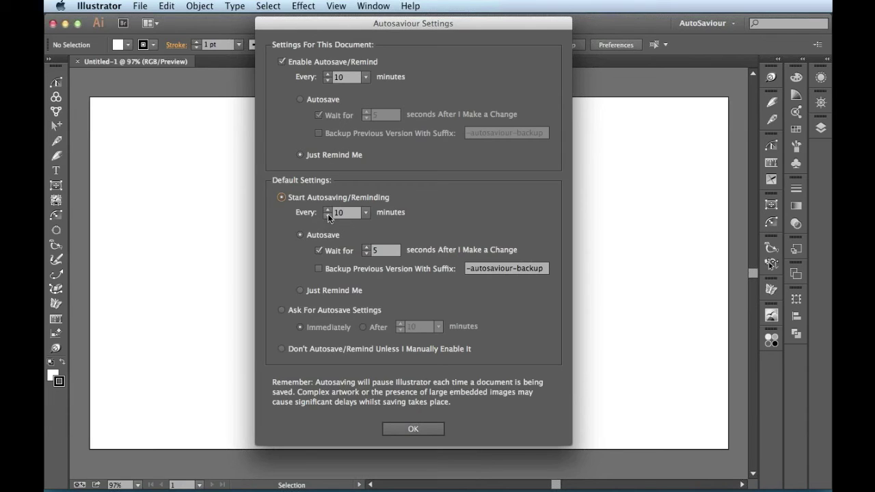
left_click(366, 212)
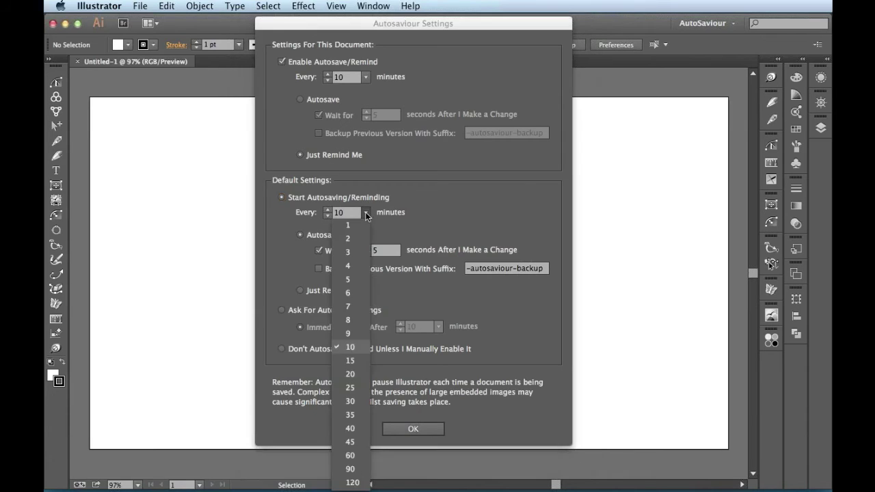
left_click(366, 216)
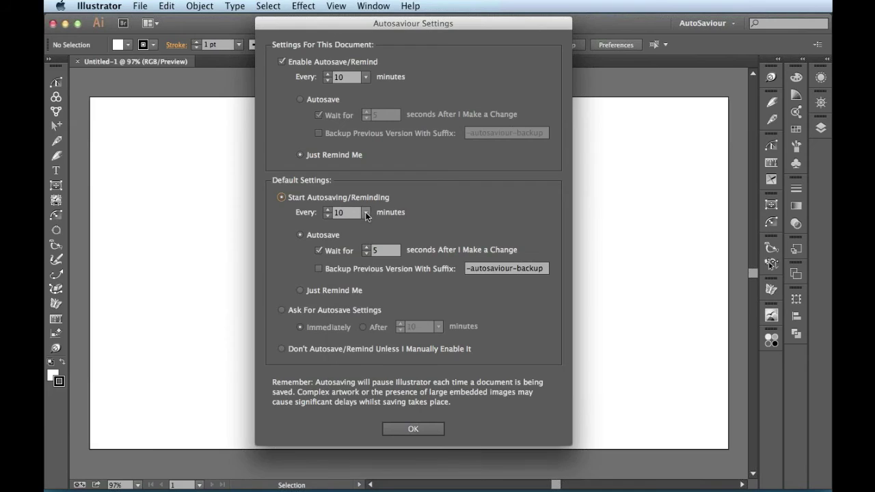
left_click(339, 253)
double_click(498, 269)
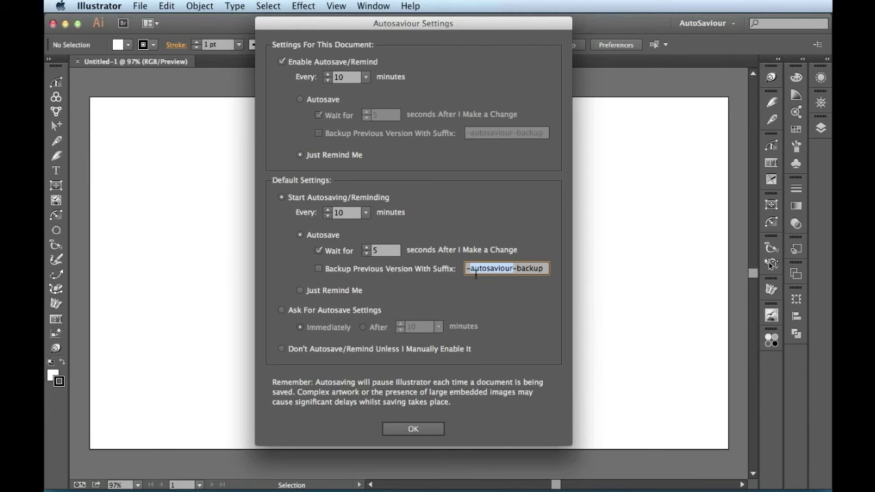
left_click(305, 290)
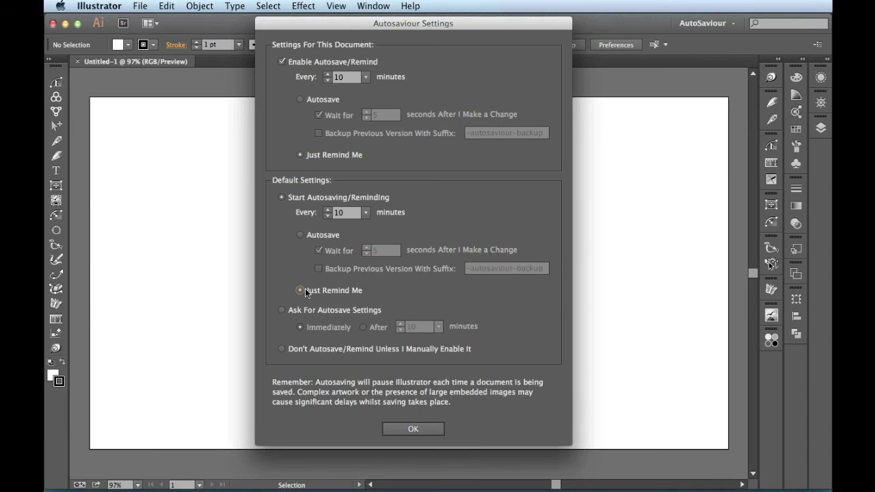
left_click(304, 234)
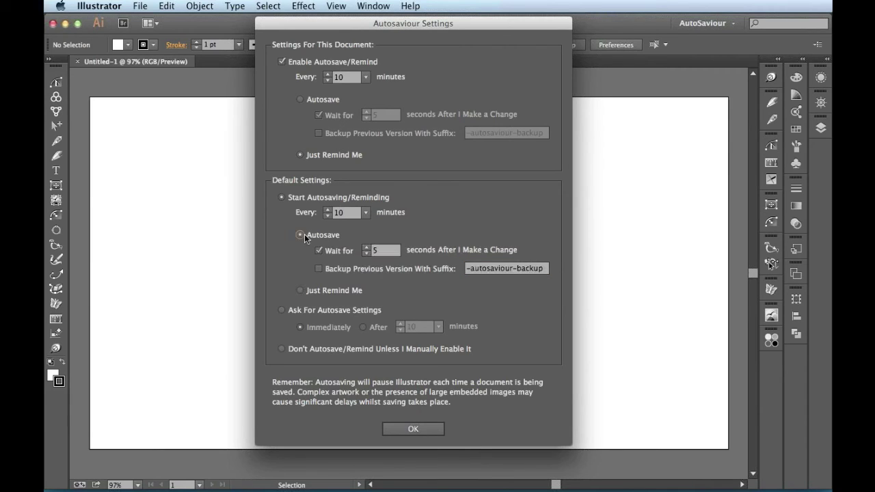
left_click(284, 347)
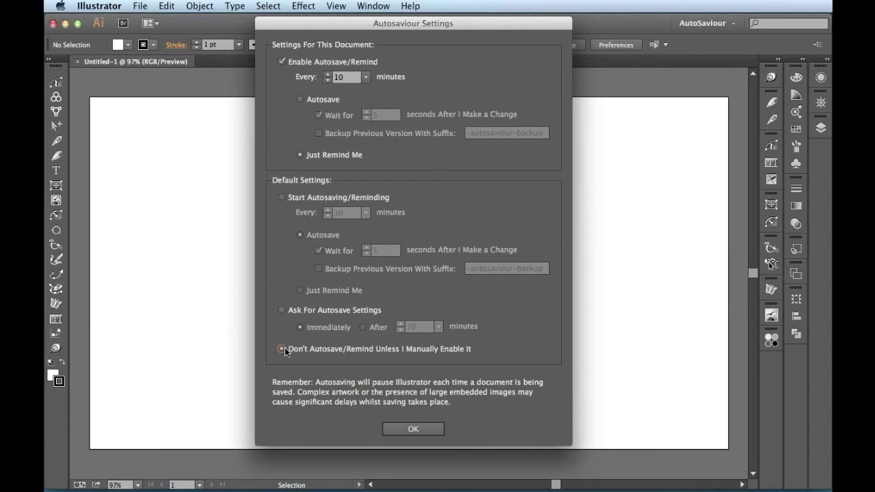
Apply the Autosaviour settings, then reopen them from File > Autosaviour Settings to verify.
left_click(394, 429)
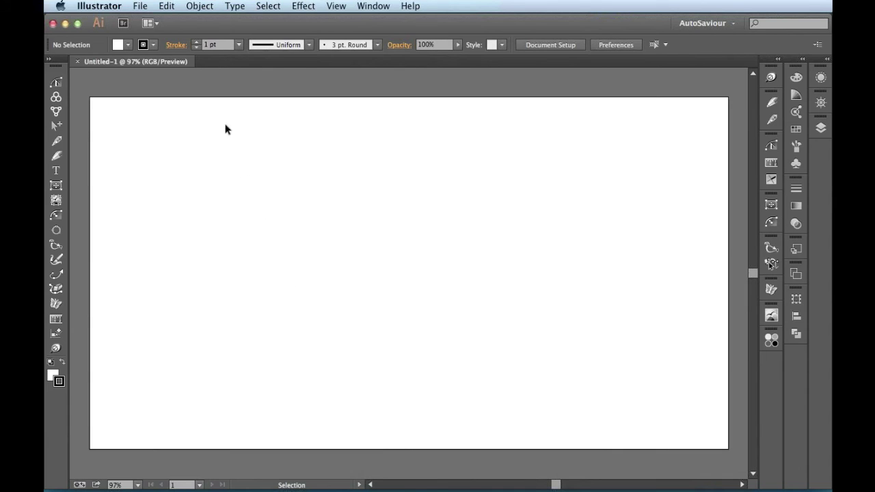
left_click(144, 9)
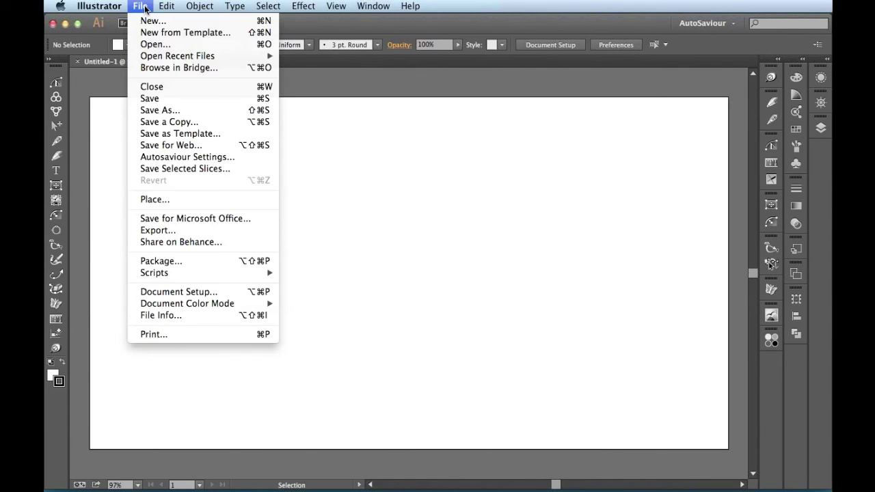
left_click(247, 162)
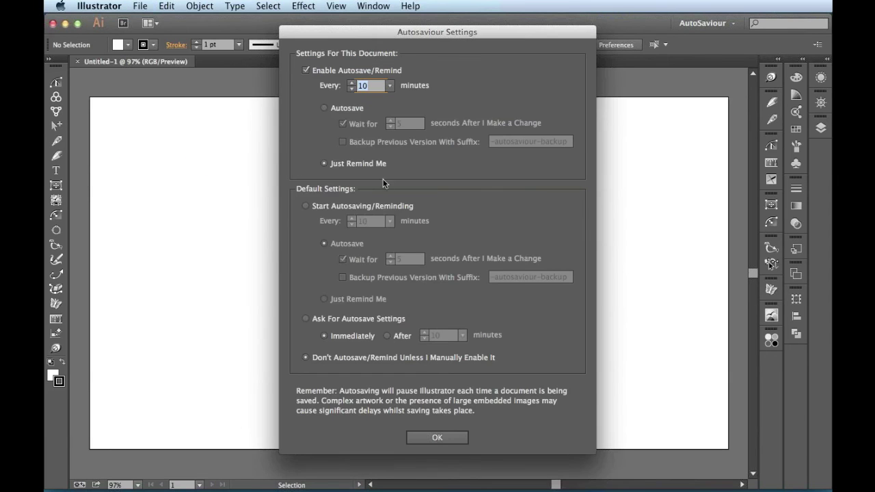